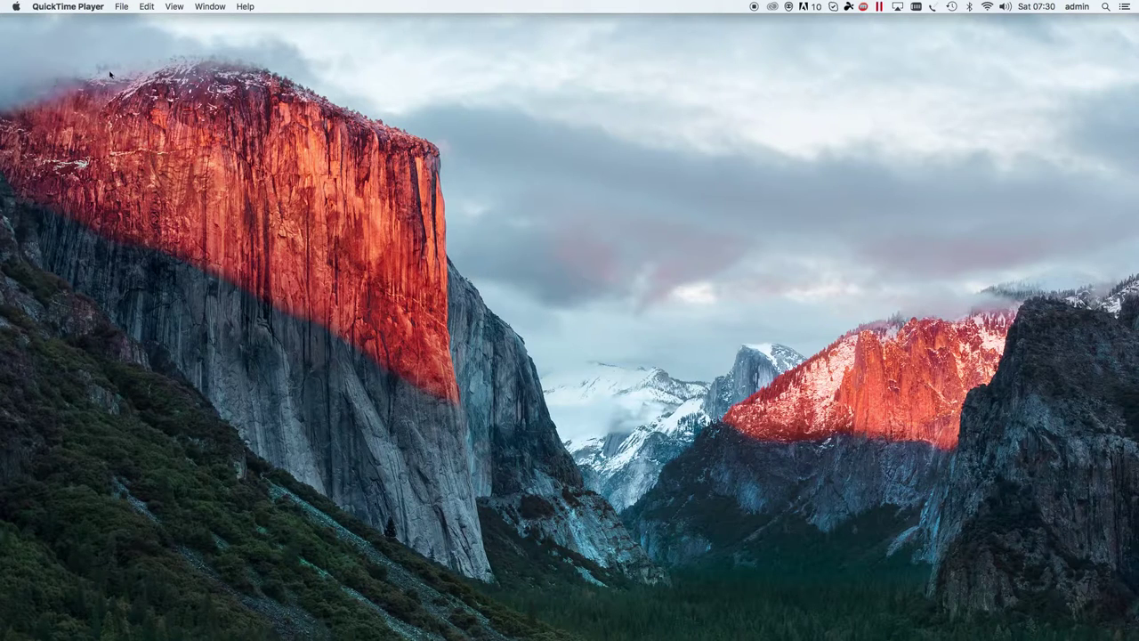
- Open System Preferences' Network pane and start adding a new network service with +
{"action": "left_click", "coordinate": [16, 9]}
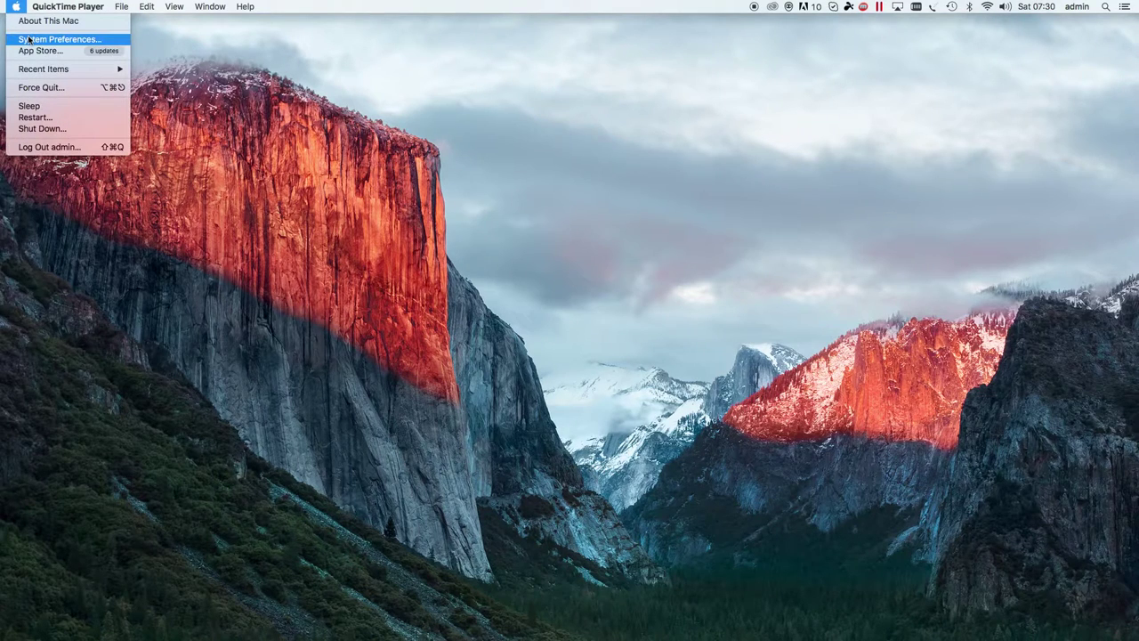
{"action": "left_click", "coordinate": [29, 39]}
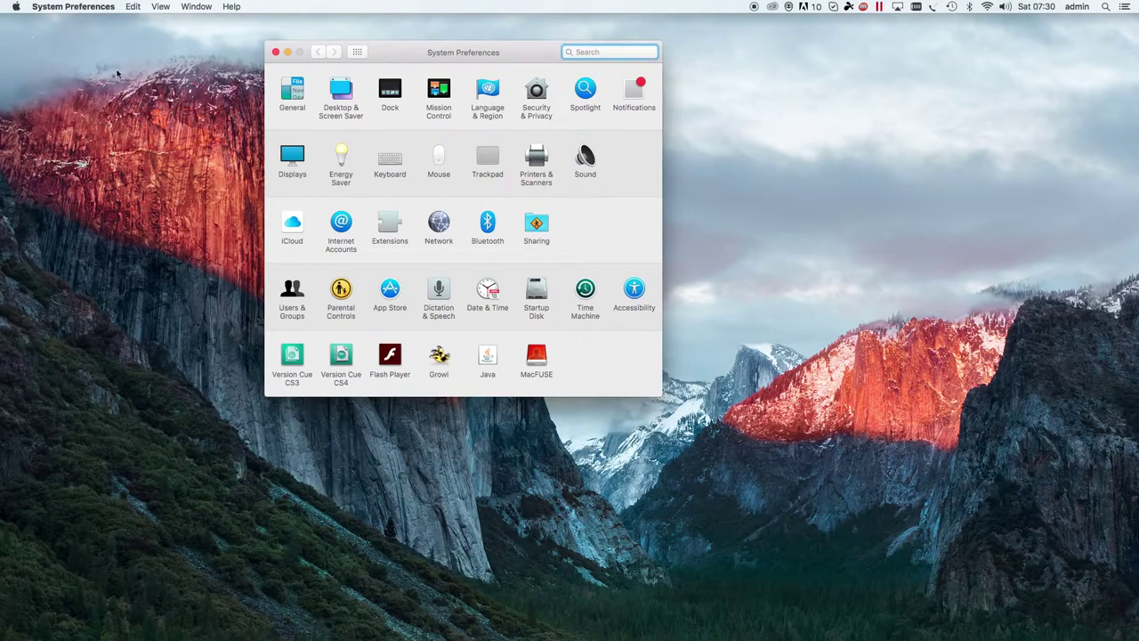
{"action": "left_click", "coordinate": [439, 227]}
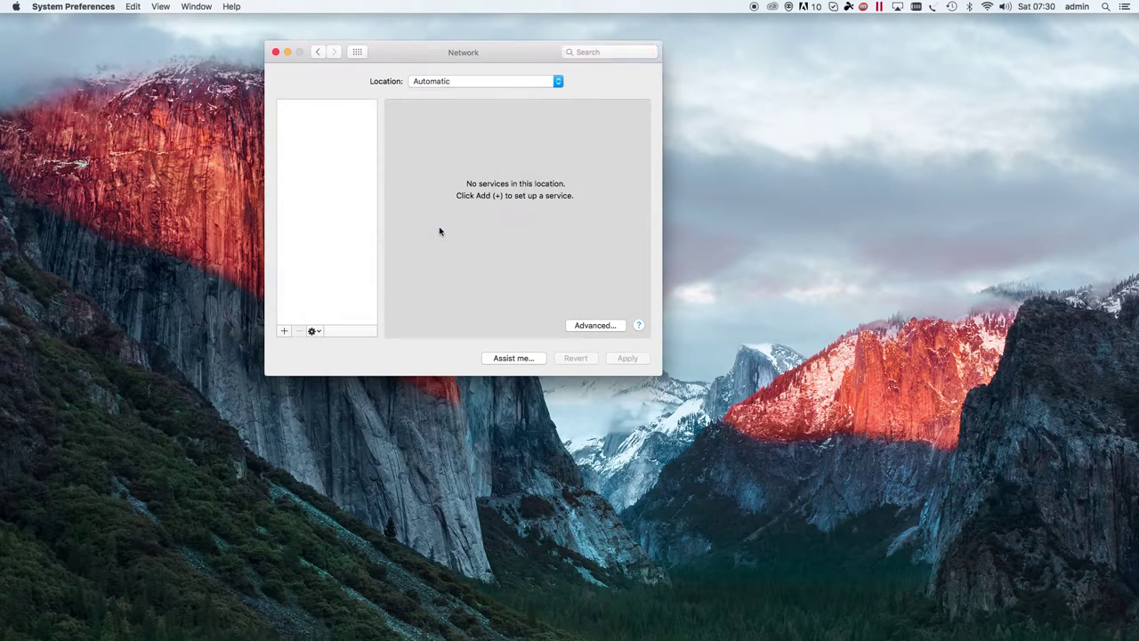
{"action": "left_click", "coordinate": [284, 332]}
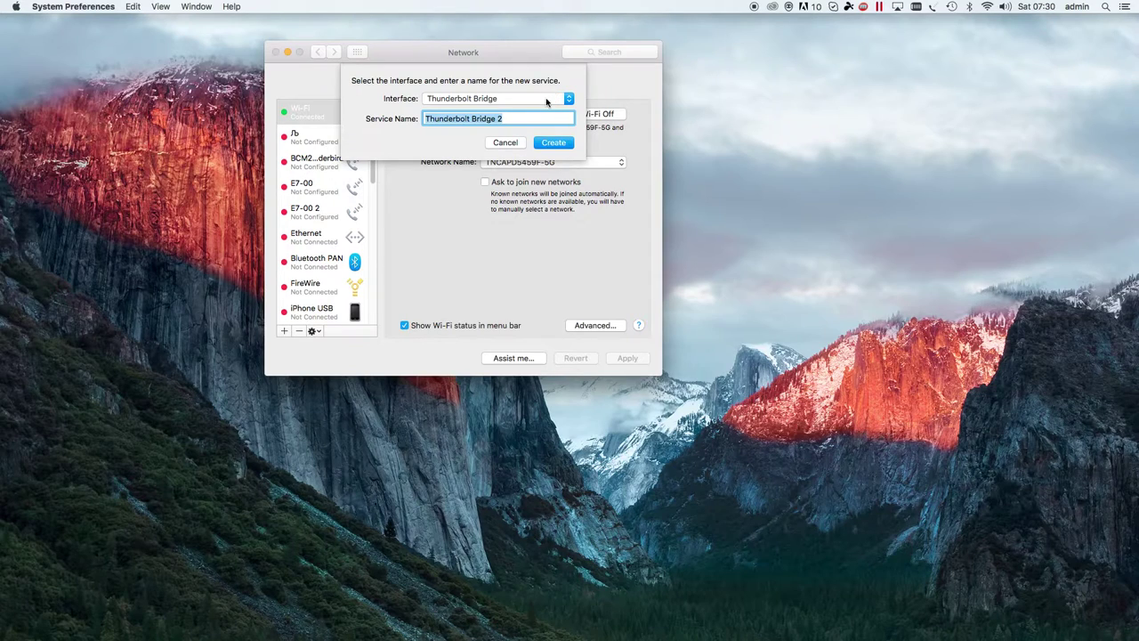
- Choose interface VPN, type L2TP over IPSec, name it 'Lamnia test VPN', and create it
{"action": "left_click", "coordinate": [547, 99]}
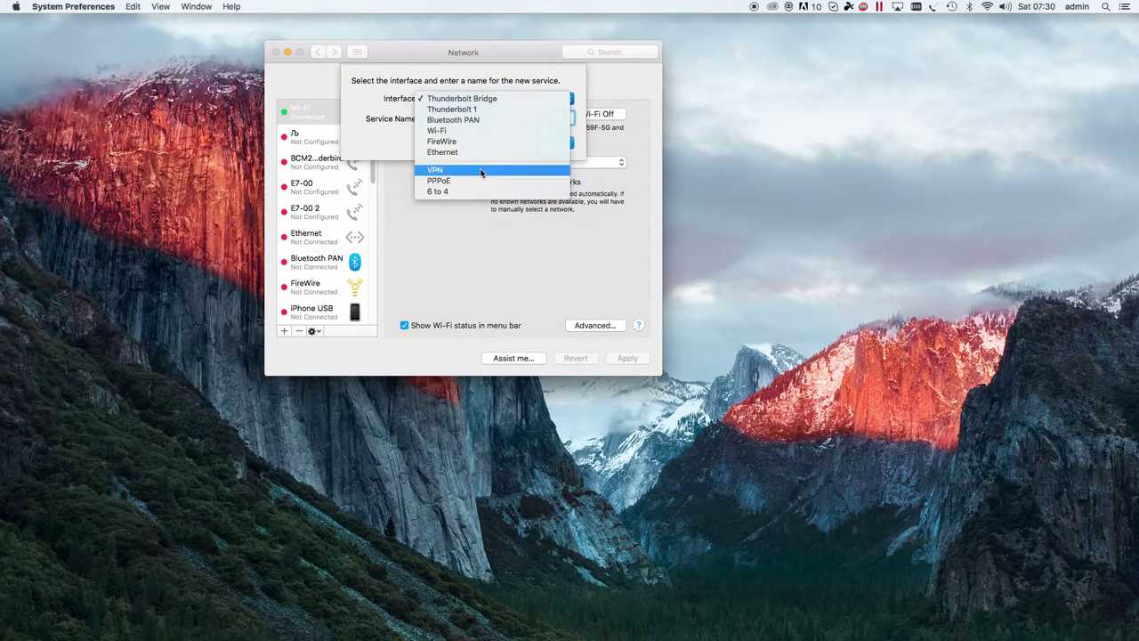
{"action": "left_click", "coordinate": [481, 171]}
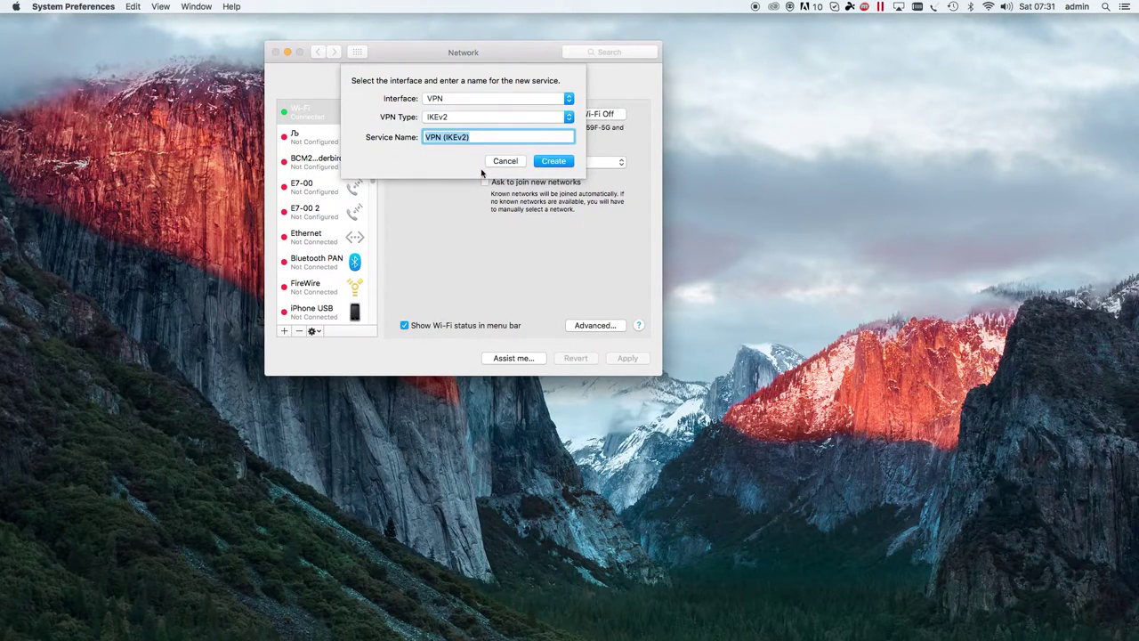
{"action": "left_click", "coordinate": [483, 116]}
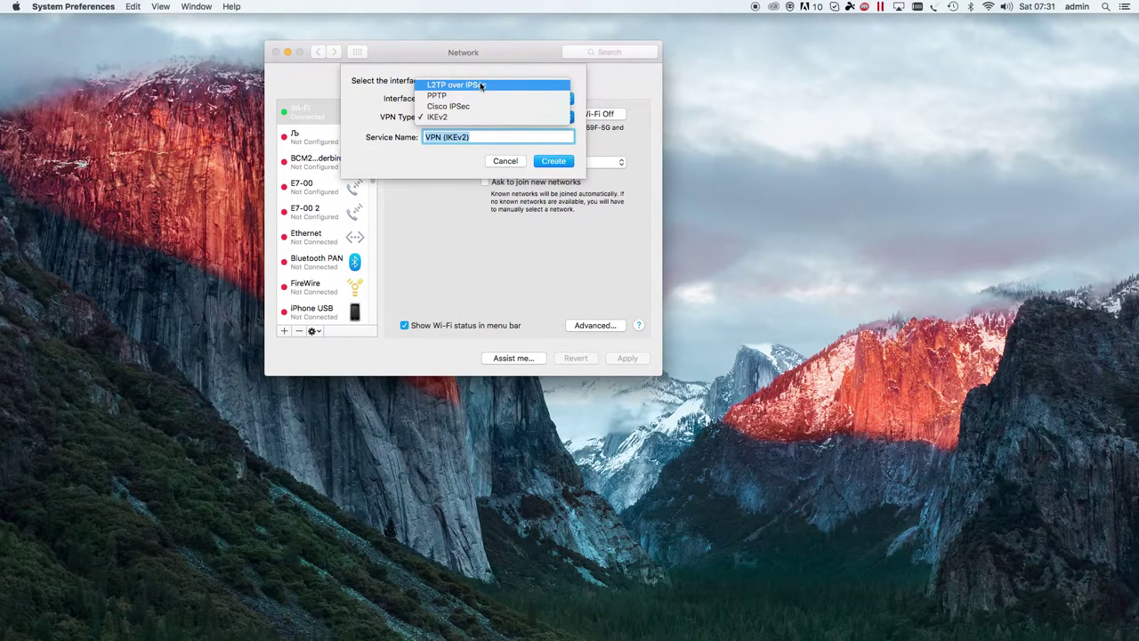
{"action": "left_click", "coordinate": [481, 85]}
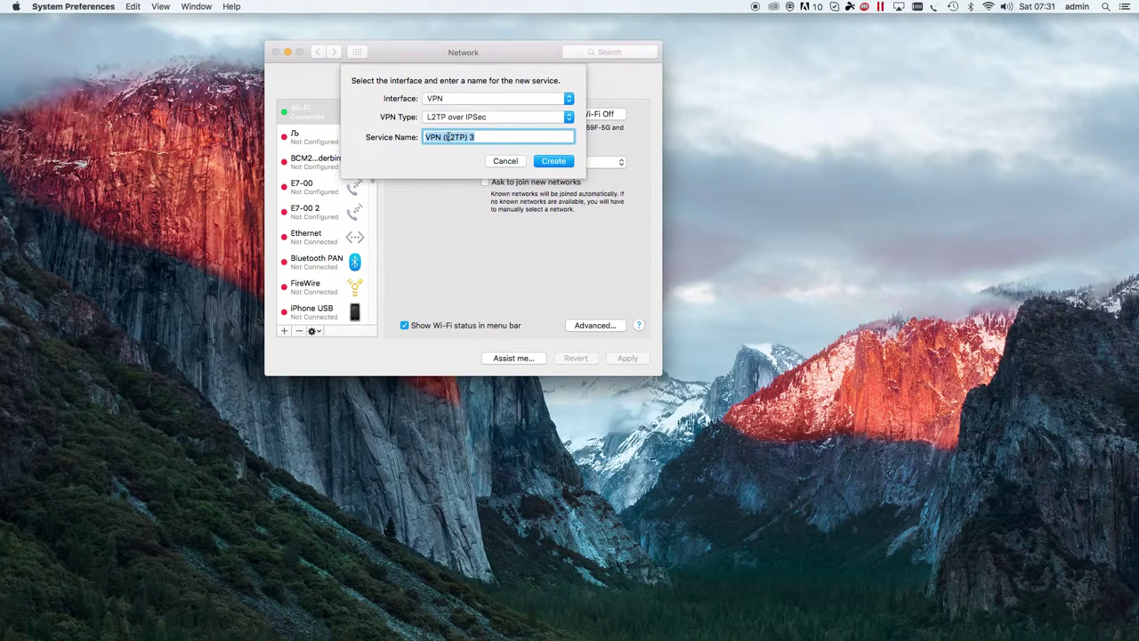
{"action": "type", "text": "Lamnia test VPN"}
{"action": "left_click", "coordinate": [553, 161]}
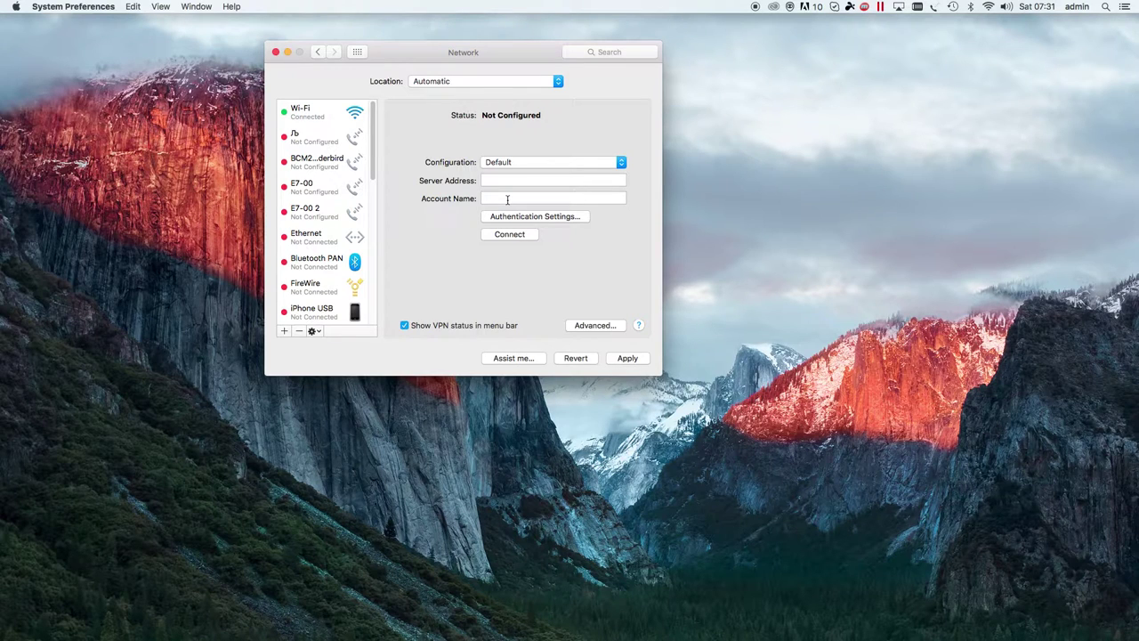
- Drag the Network window to the left so it sits beside the server list
{"action": "left_click_drag", "start_coordinate": [452, 50], "coordinate": [318, 57]}
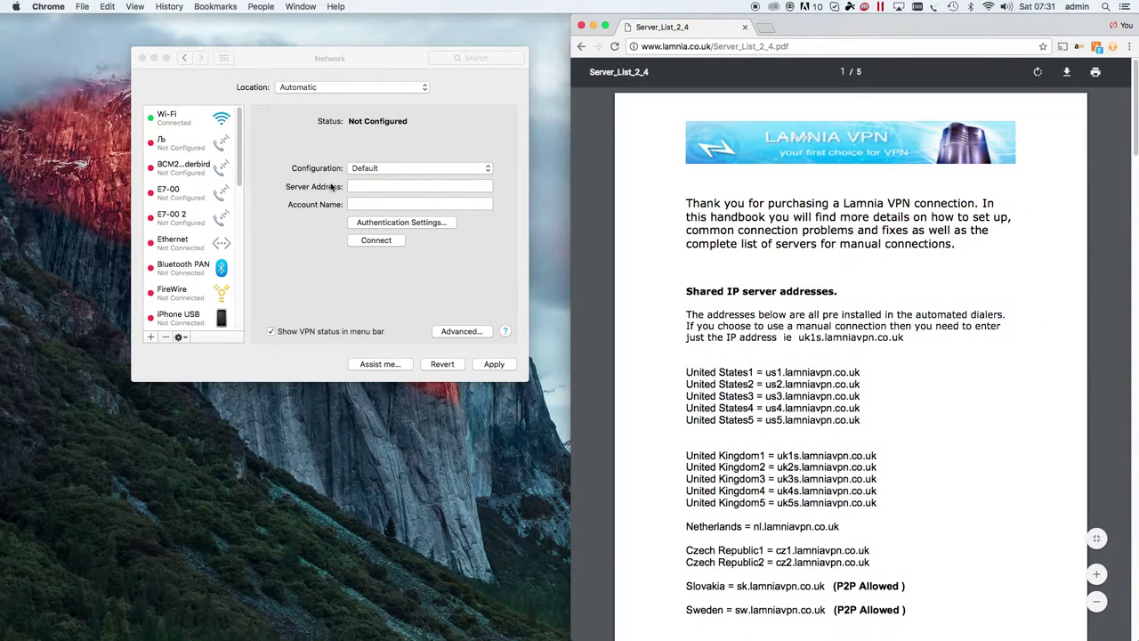
- Enter server address uk2s.lamniavpn.co.uk and the VPN account's e-mail as the account name
{"action": "left_click", "coordinate": [363, 187]}
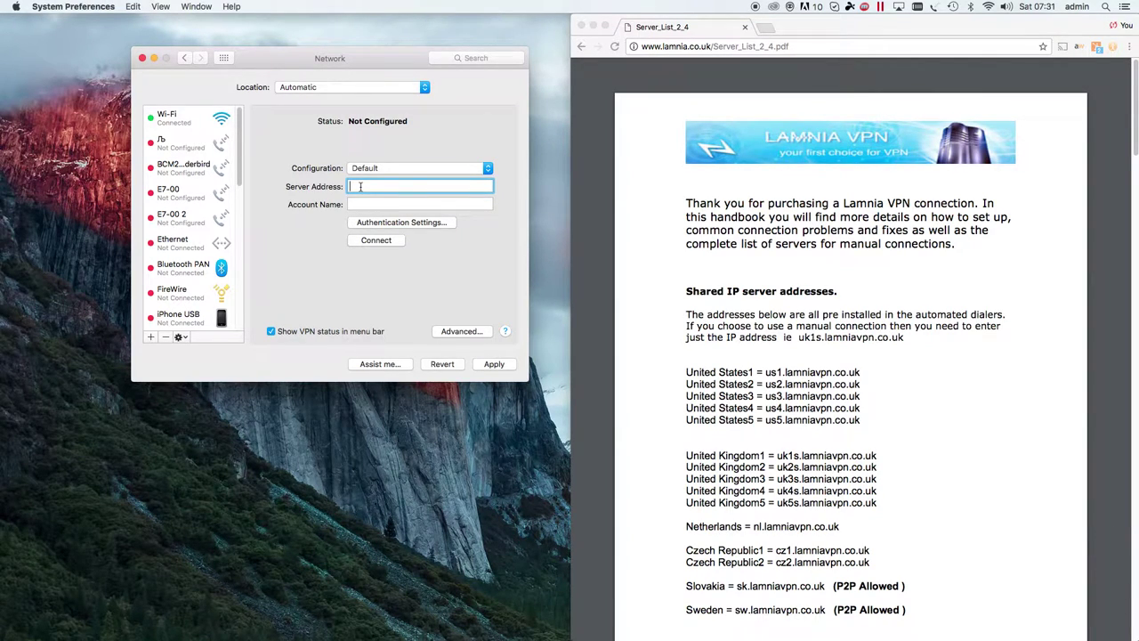
{"action": "type", "text": "uk2s.lamniavpn.co.uk"}
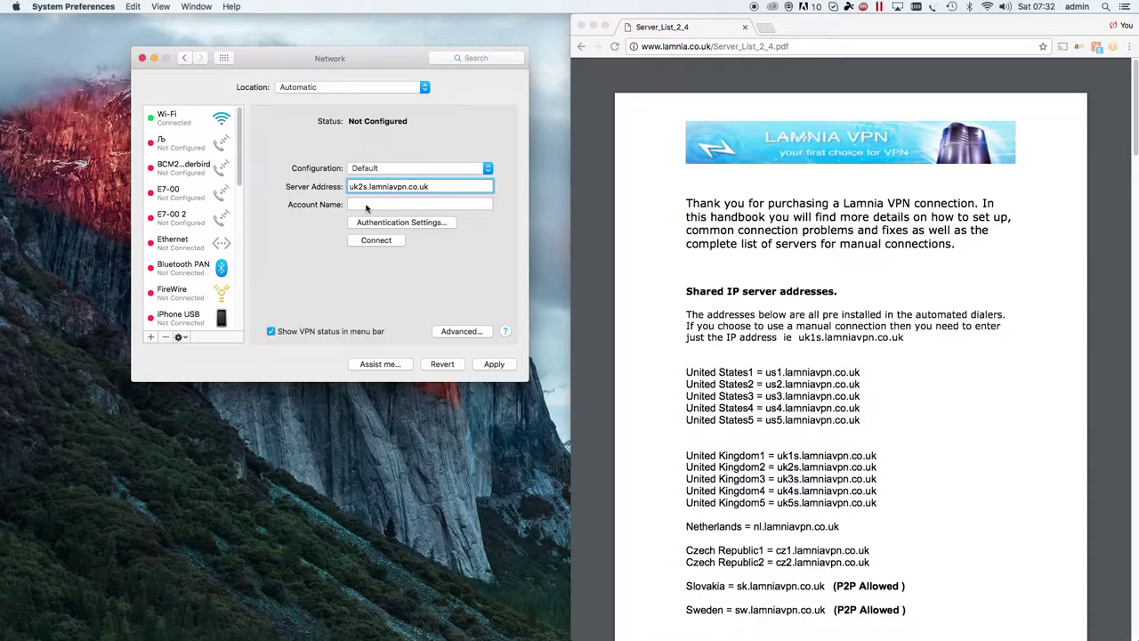
{"action": "left_click", "coordinate": [364, 206]}
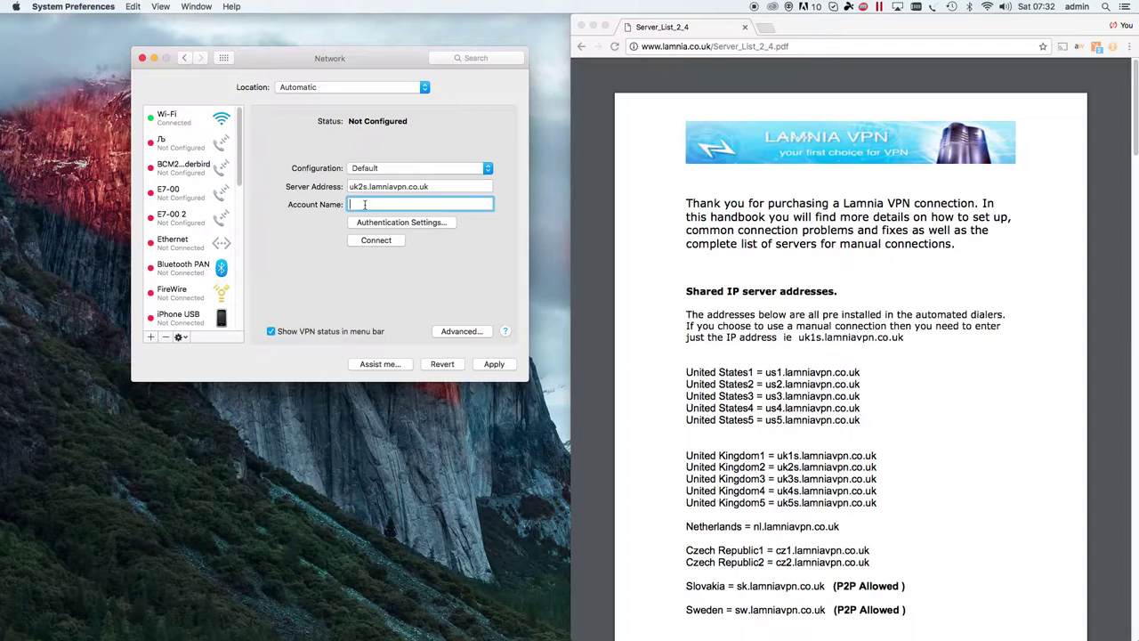
- Enter the account password and shared secret in Authentication Settings and confirm with OK
{"action": "left_click", "coordinate": [413, 223]}
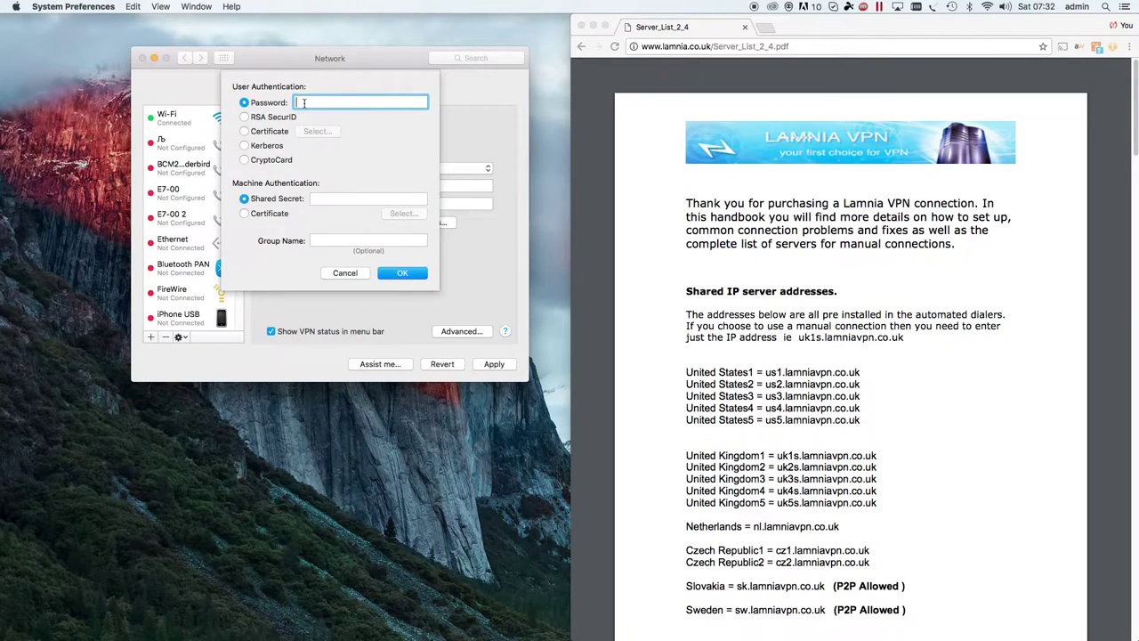
{"action": "type", "text": "••••••••"}
{"action": "left_click", "coordinate": [325, 198]}
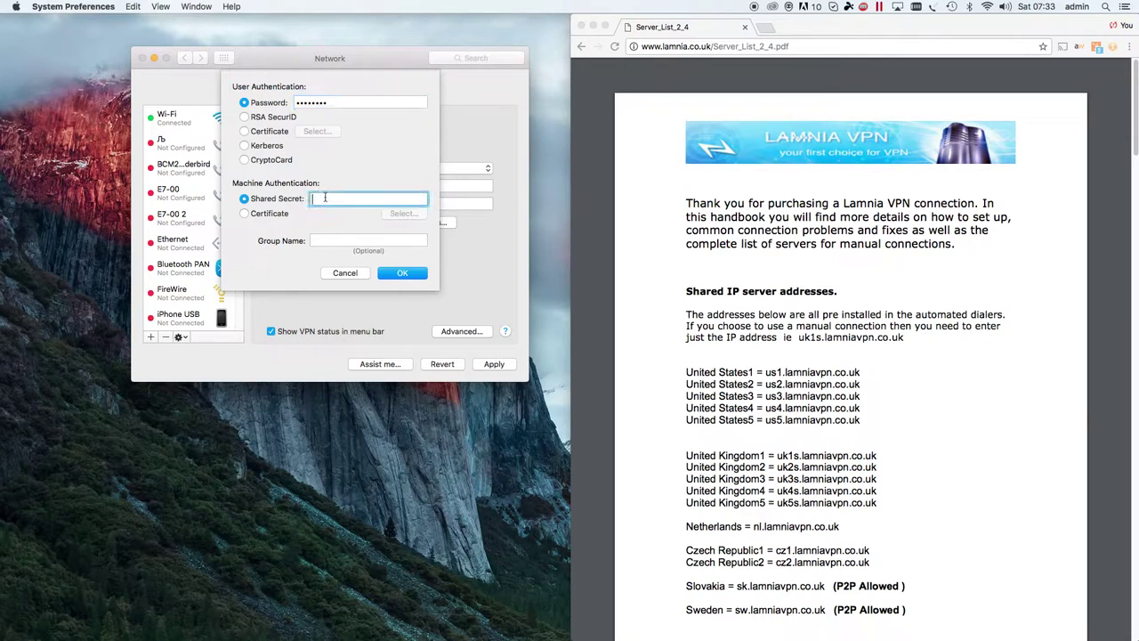
{"action": "type", "text": "•••••••••••"}
{"action": "left_click", "coordinate": [404, 273]}
{"action": "left_click", "coordinate": [414, 274]}
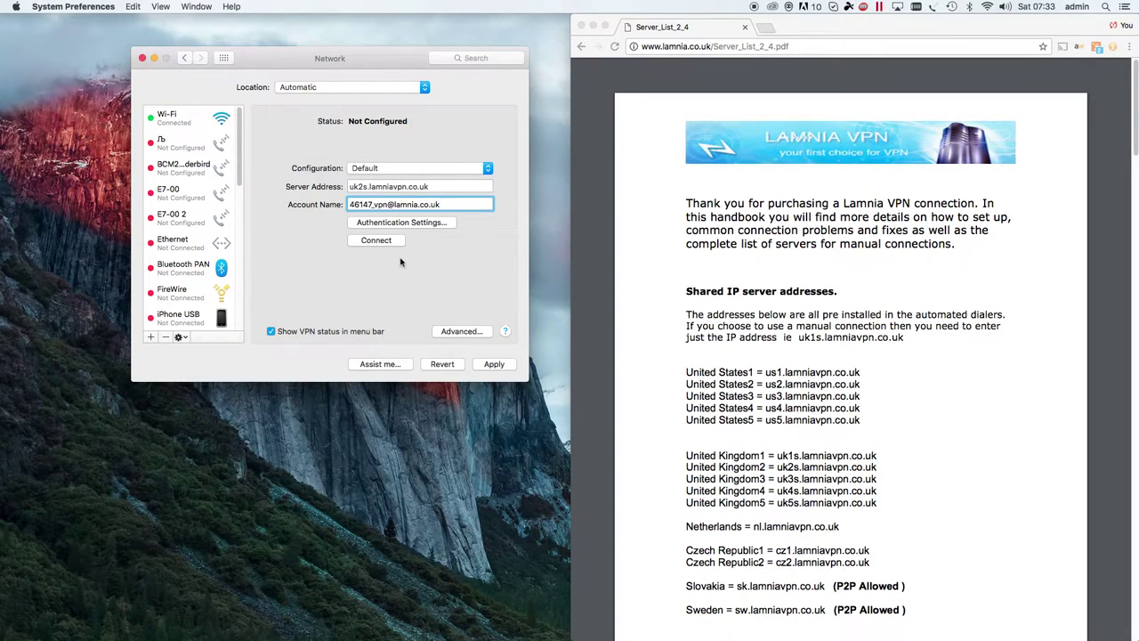
- Enable 'Send all traffic over VPN connection' in Advanced options and apply the VPN settings
{"action": "left_click", "coordinate": [463, 332]}
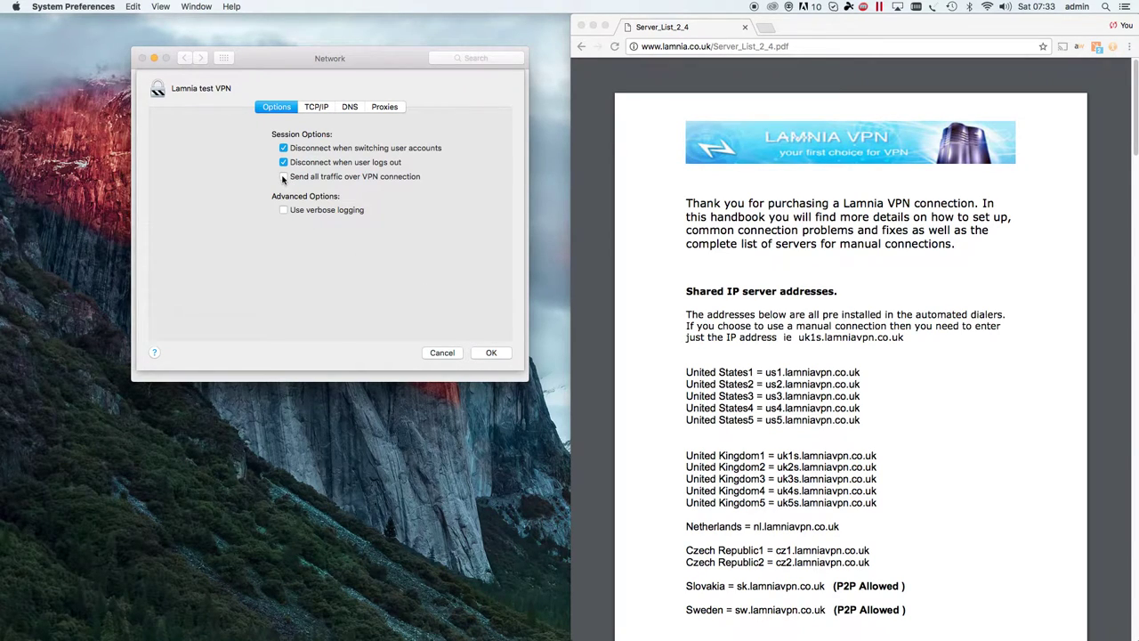
{"action": "left_click", "coordinate": [283, 177]}
{"action": "left_click", "coordinate": [499, 353]}
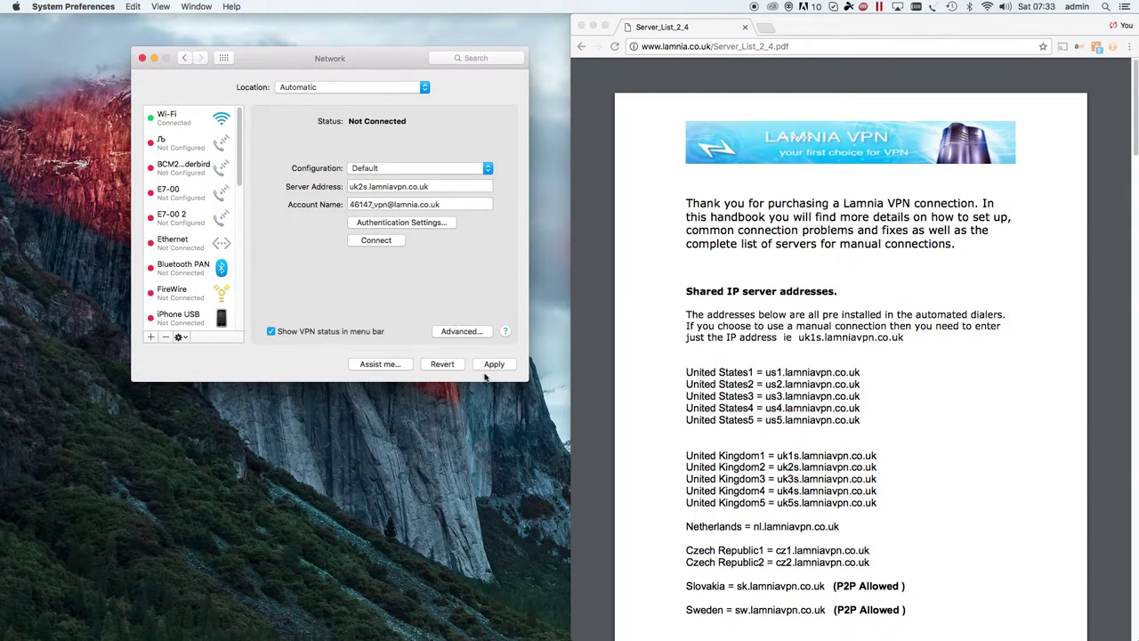
{"action": "left_click", "coordinate": [492, 365]}
{"action": "left_click", "coordinate": [916, 7]}
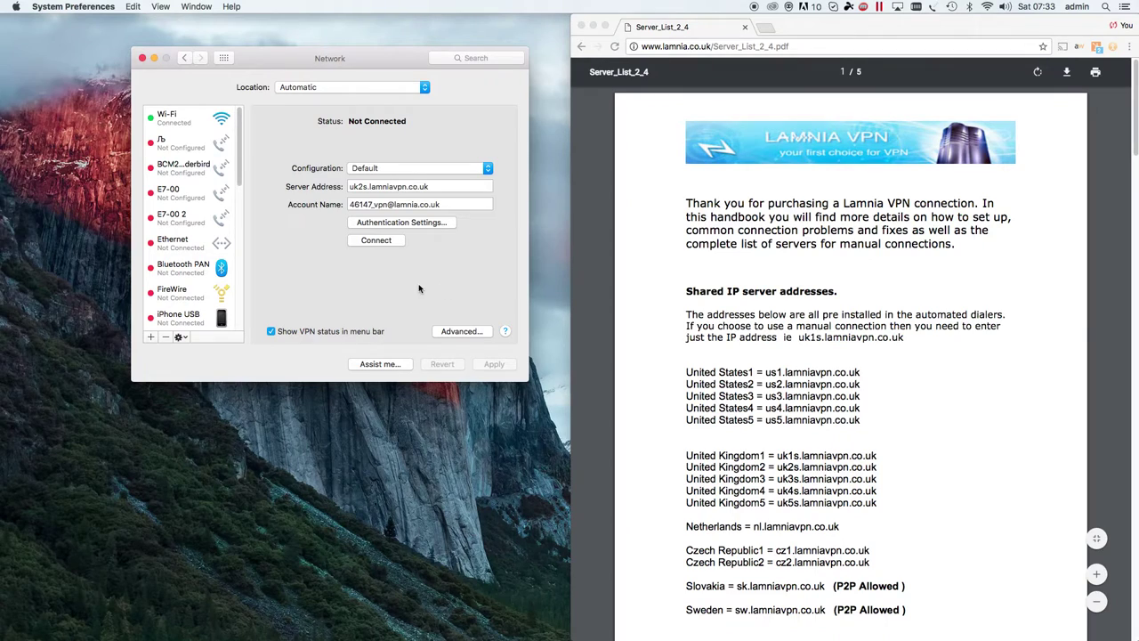
- Connect Lamnia test VPN, then disconnect and reconnect it from the menu-bar VPN icon
{"action": "left_click", "coordinate": [391, 244]}
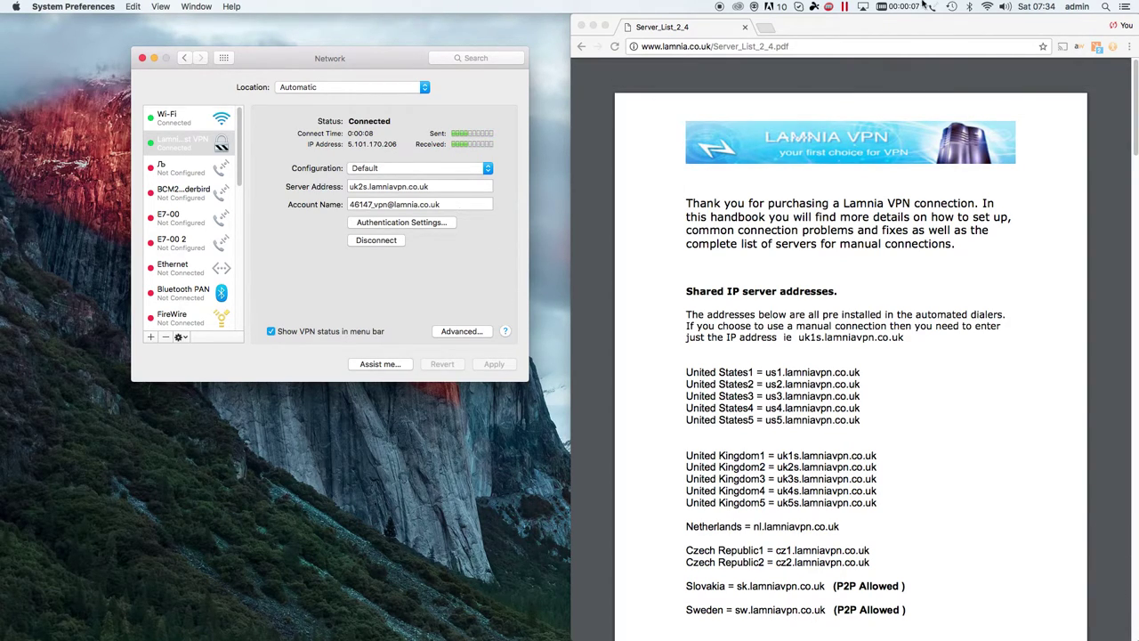
{"action": "left_click", "coordinate": [888, 7]}
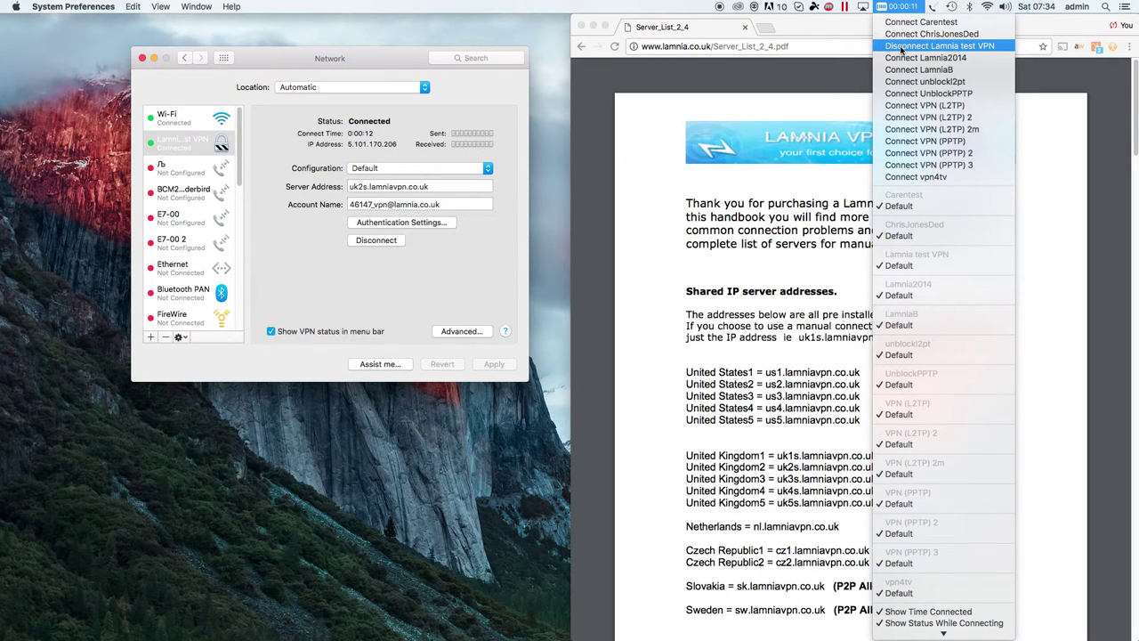
{"action": "left_click", "coordinate": [901, 46]}
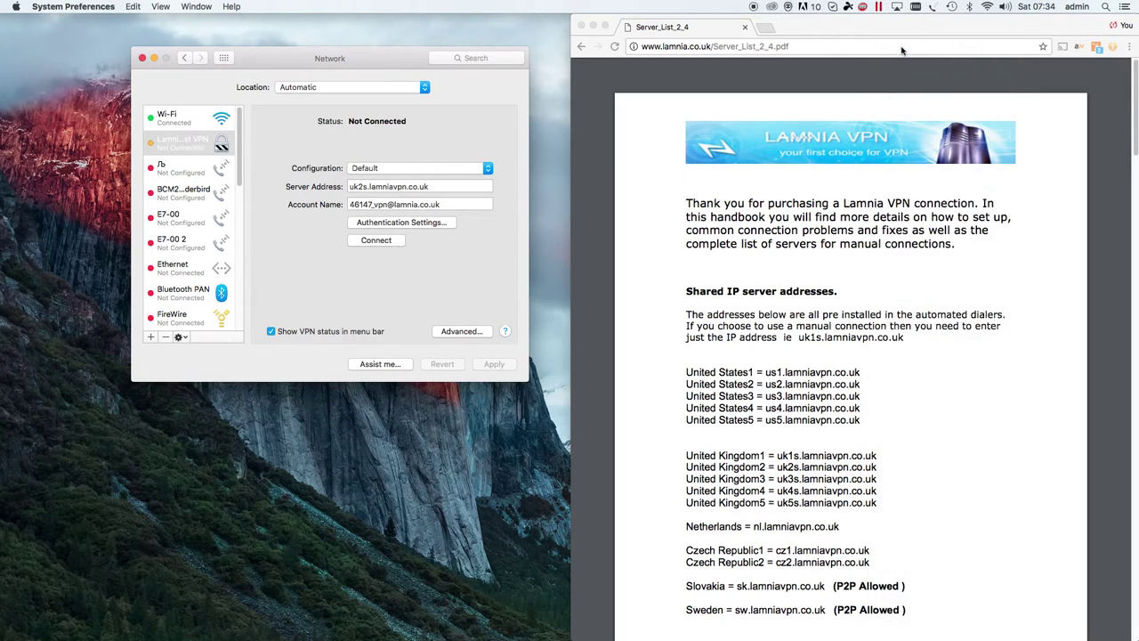
{"action": "left_click", "coordinate": [917, 7]}
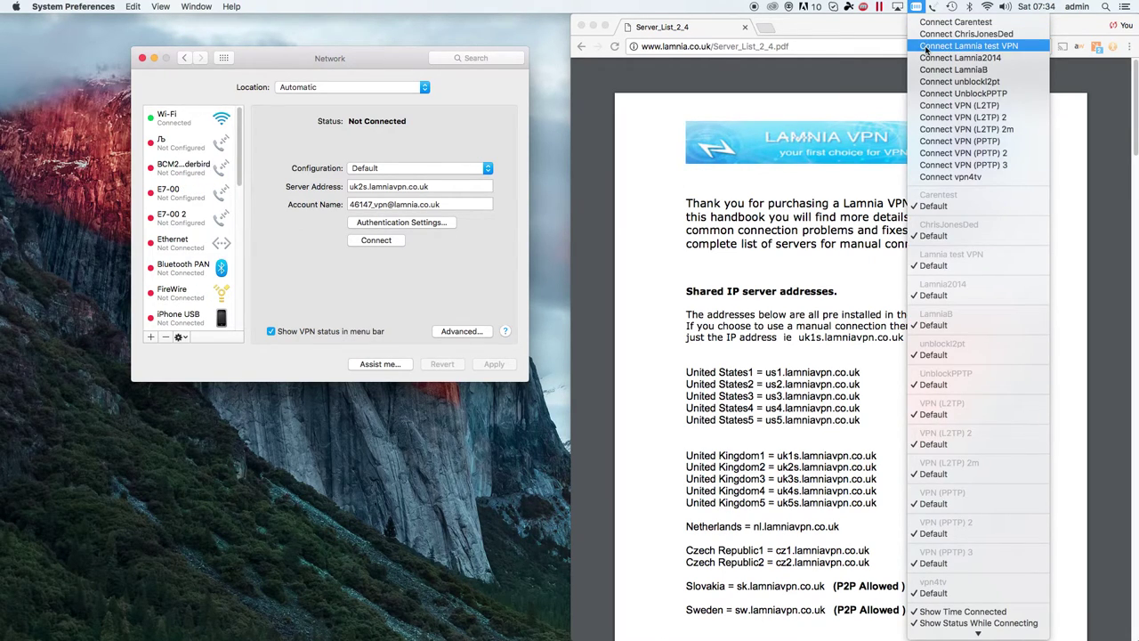
{"action": "left_click", "coordinate": [926, 45]}
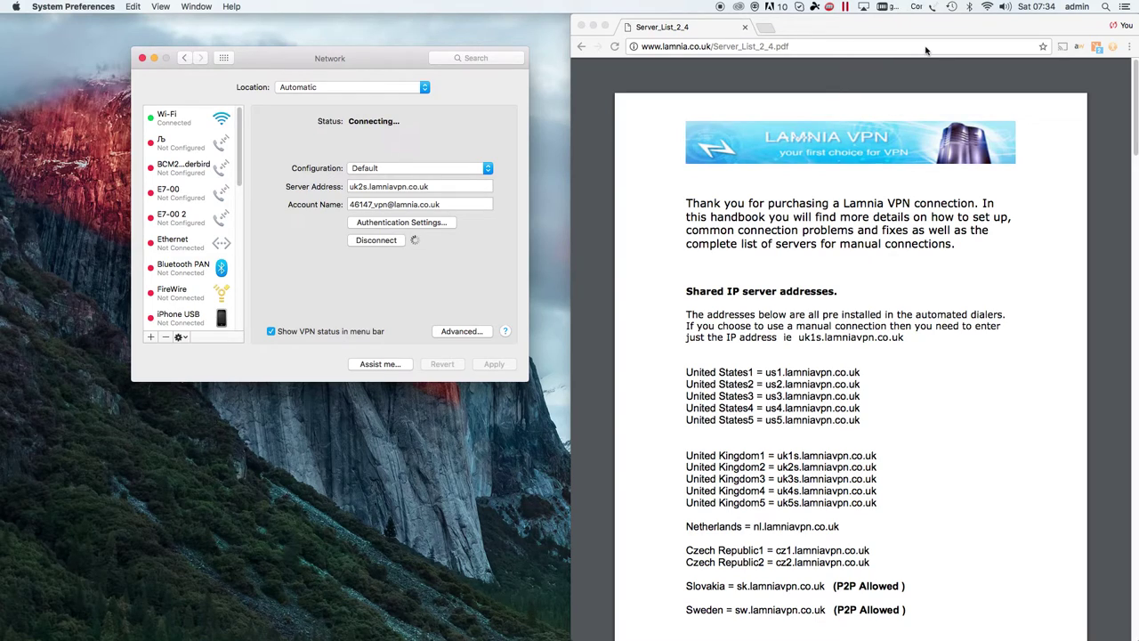